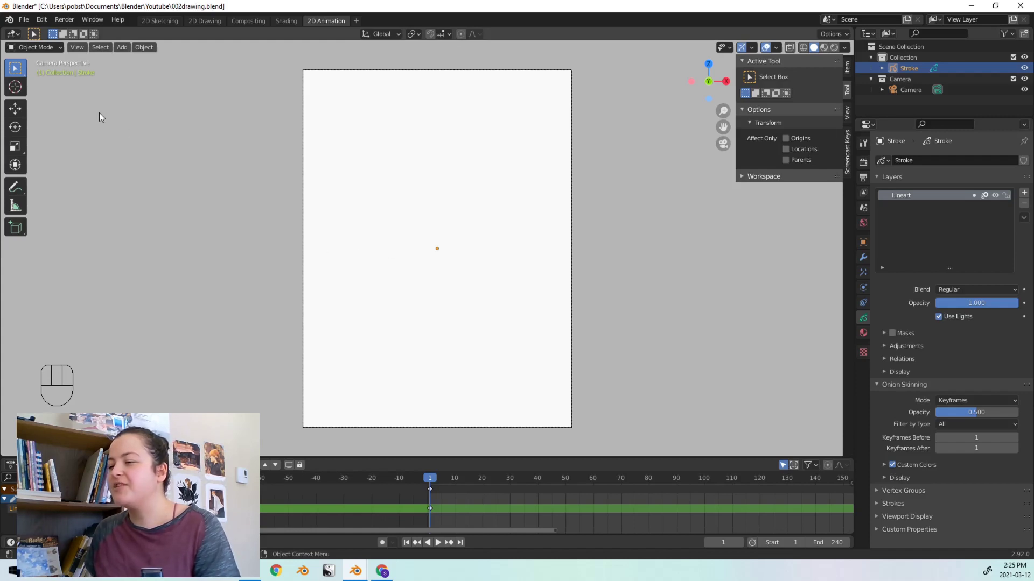
- Add a UV sphere at the scene centre and make the Stroke grease pencil object active again
left_click(45, 52)
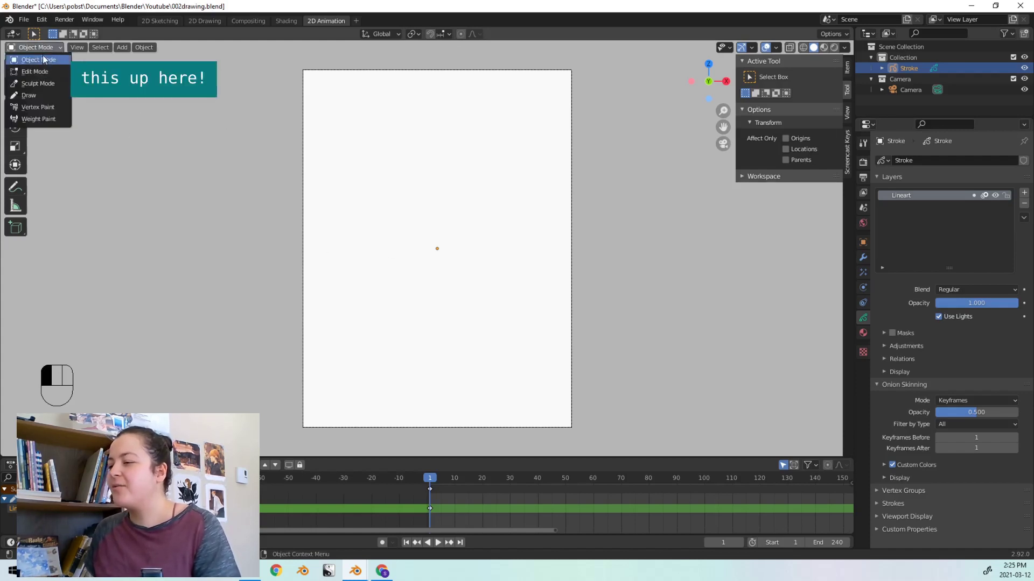
left_click(44, 63)
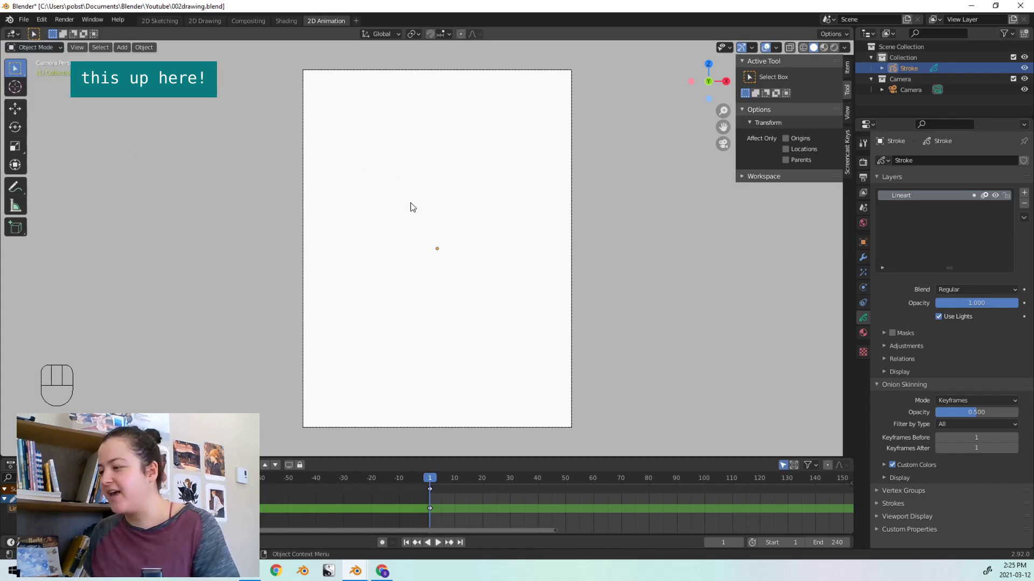
key("shift+a")
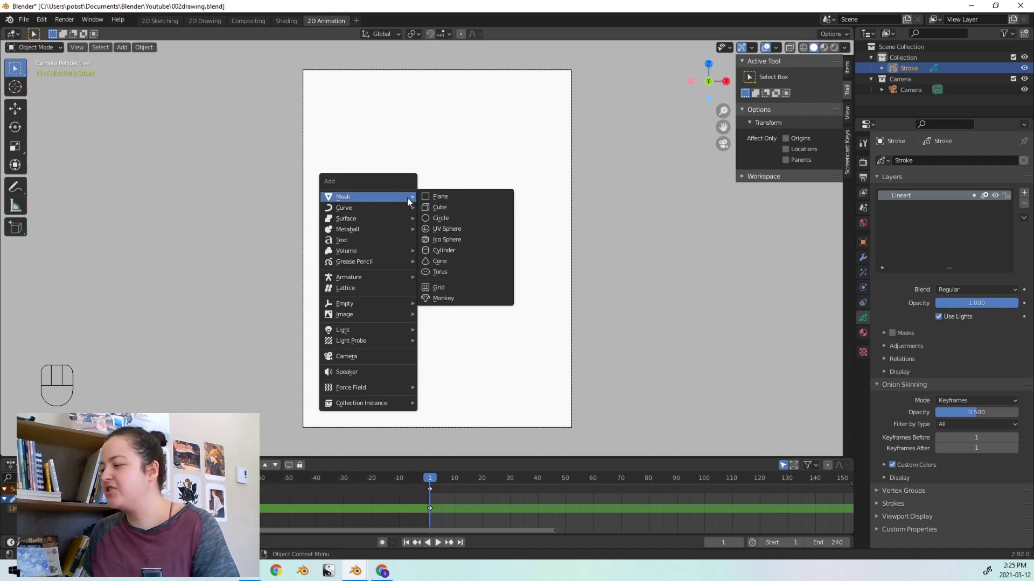
left_click(444, 230)
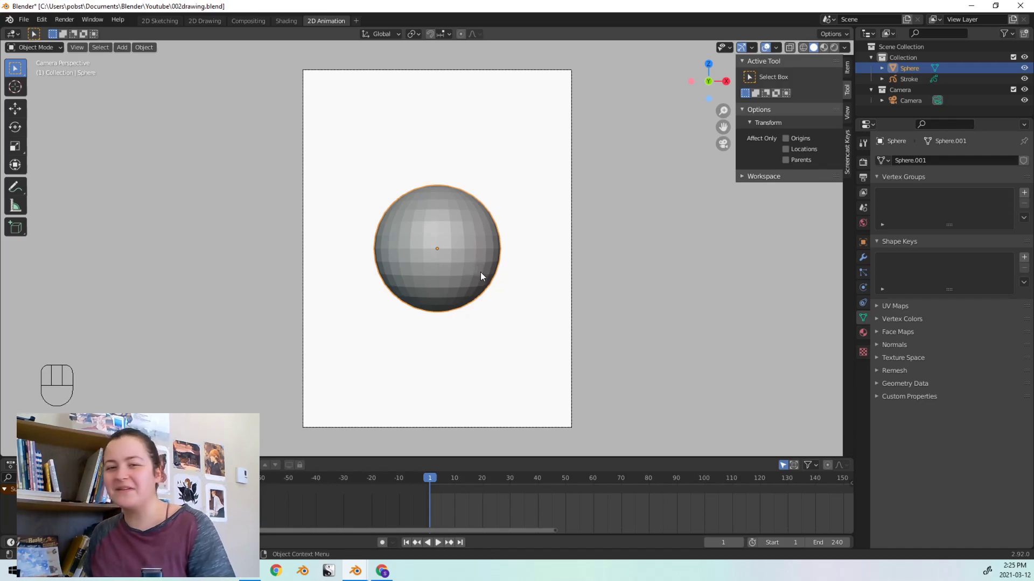
left_click(910, 79)
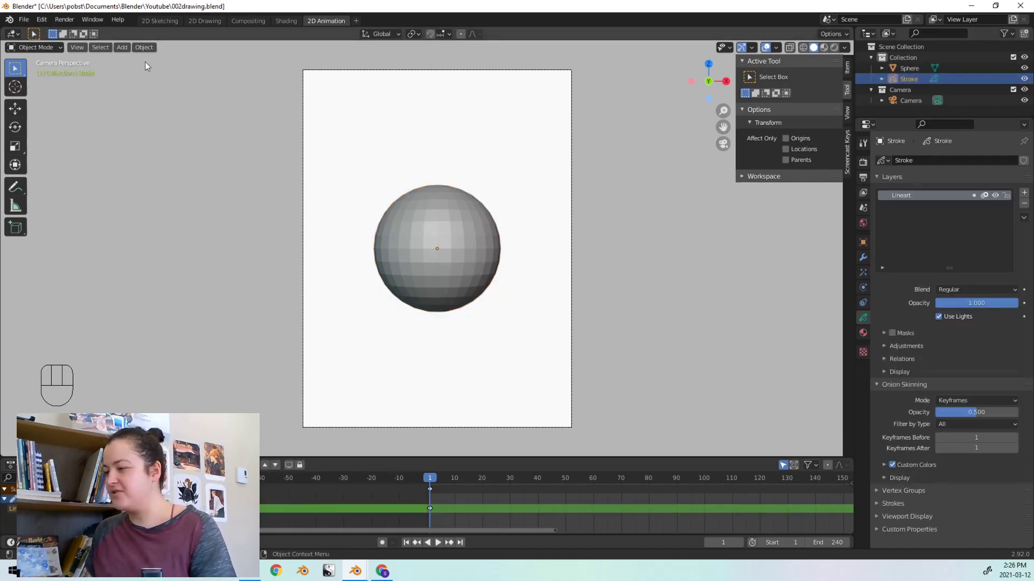
- Switch the Stroke object into Draw mode and orbit out of the camera view
left_click(49, 47)
left_click(45, 95)
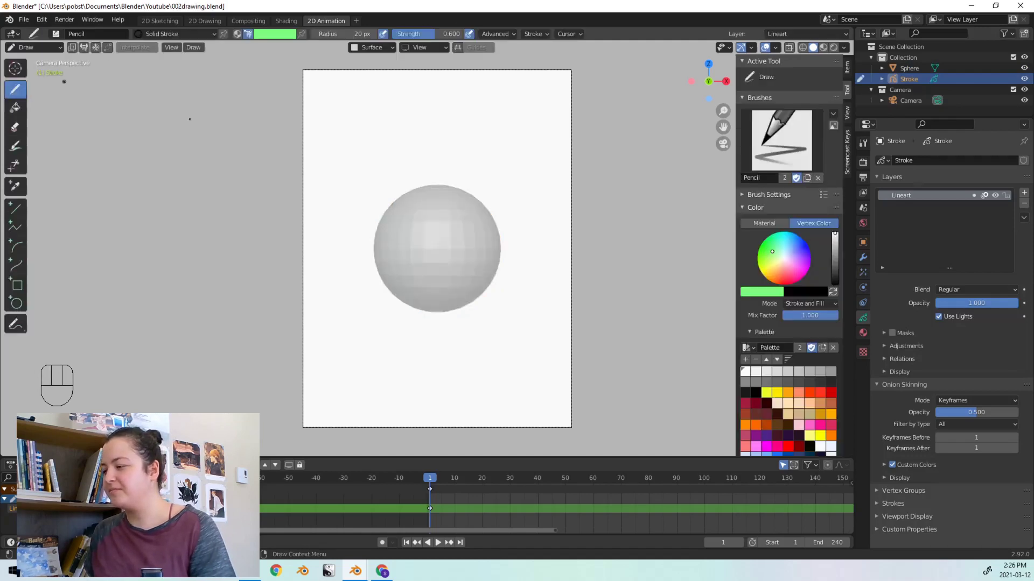
middle_click_drag(504, 243, 412, 173)
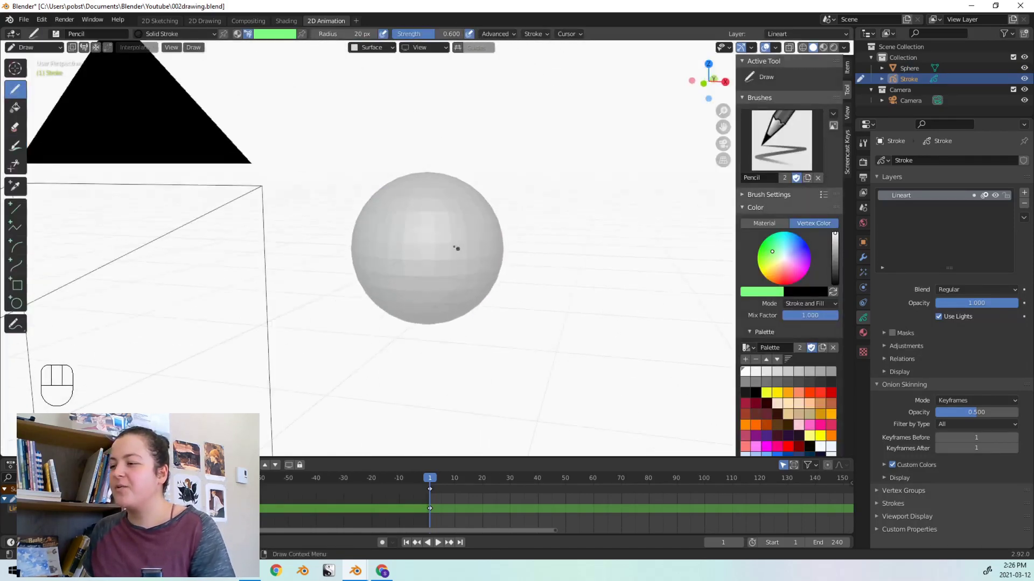
- Set Stroke Placement to Surface after trying Origin and 3D Cursor
left_click(362, 48)
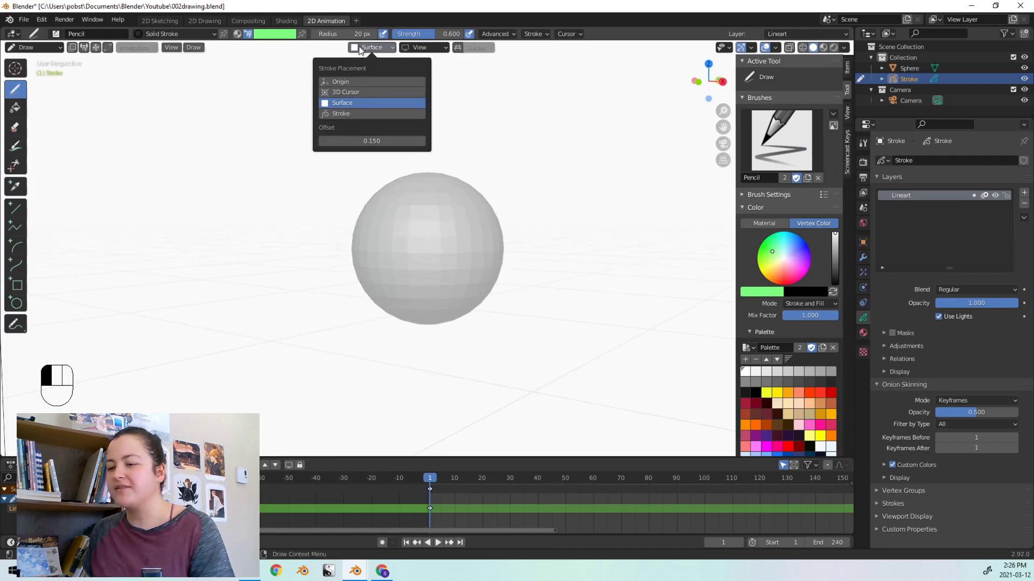
left_click(359, 82)
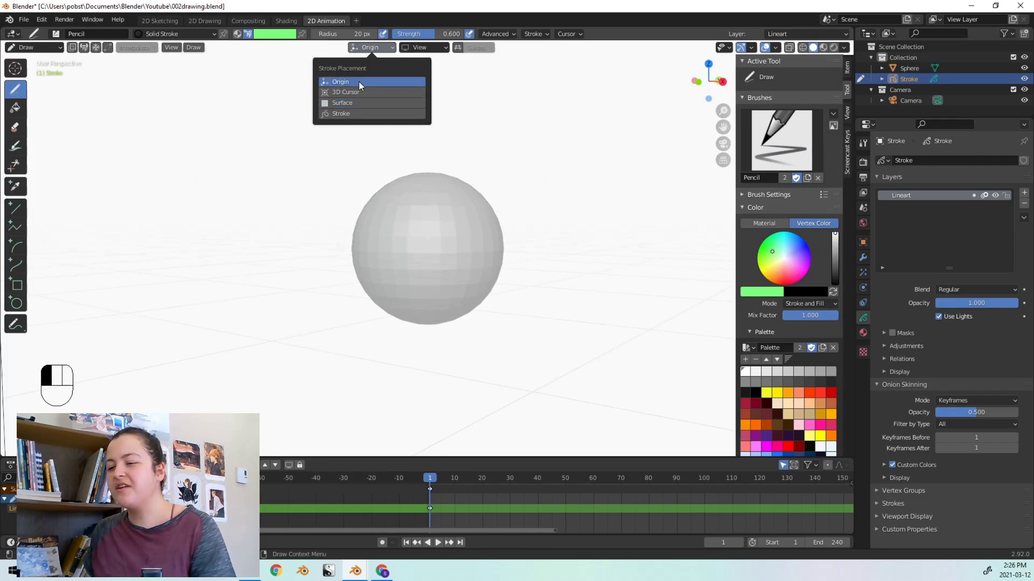
left_click(385, 95)
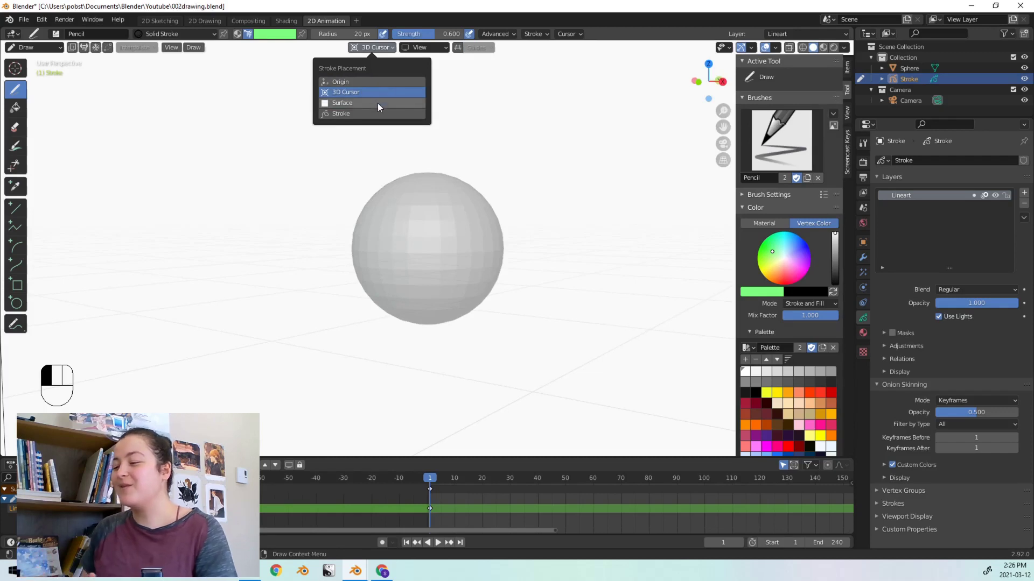
left_click(379, 105)
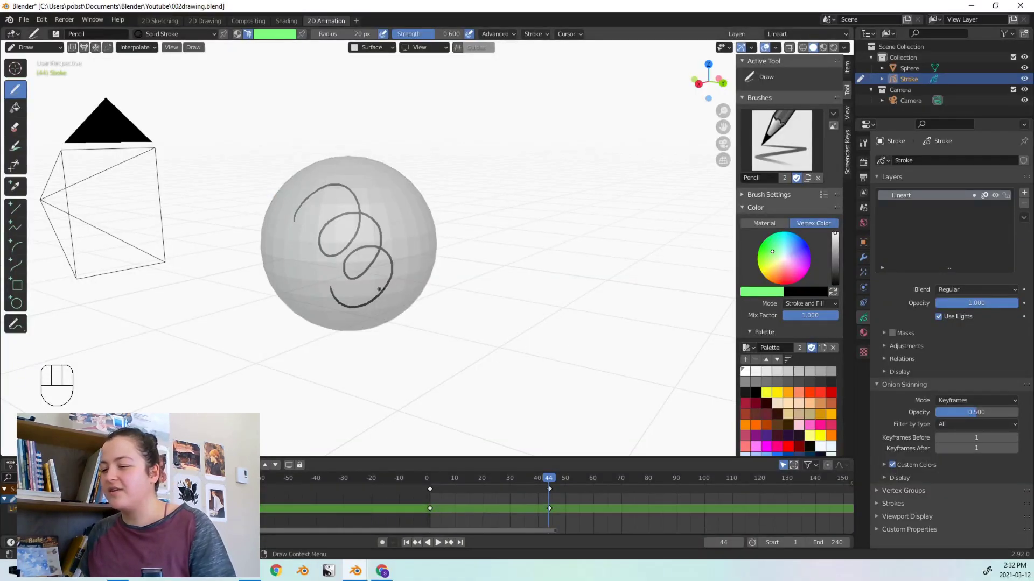
- Set the stroke Surface Offset to 0.1 and draw a loop on the sphere
mouse_move(420, 300)
middle_mouse_down()
mouse_move(316, 307)
mouse_move(279, 294)
mouse_move(306, 304)
middle_mouse_up()
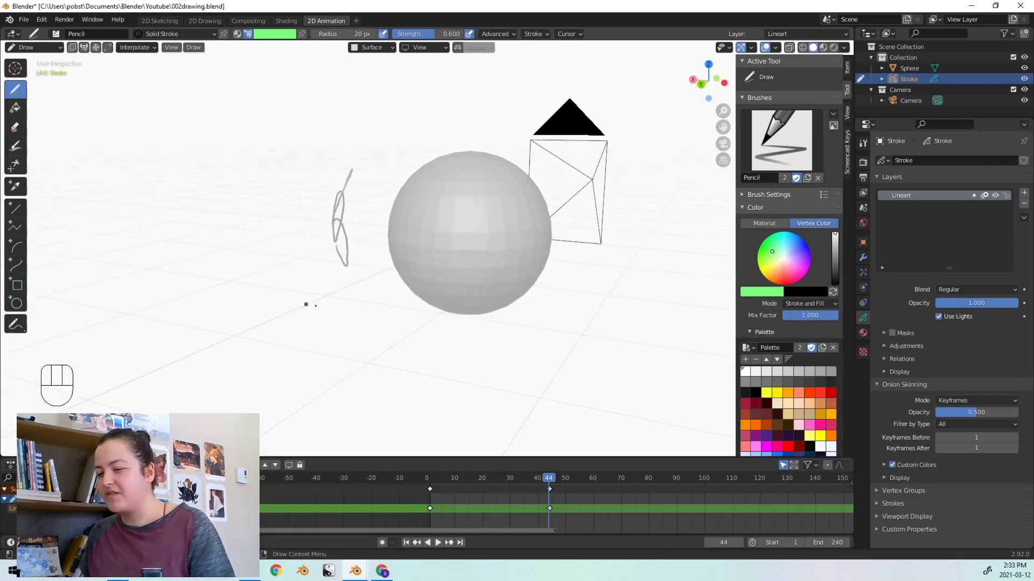
left_click(379, 50)
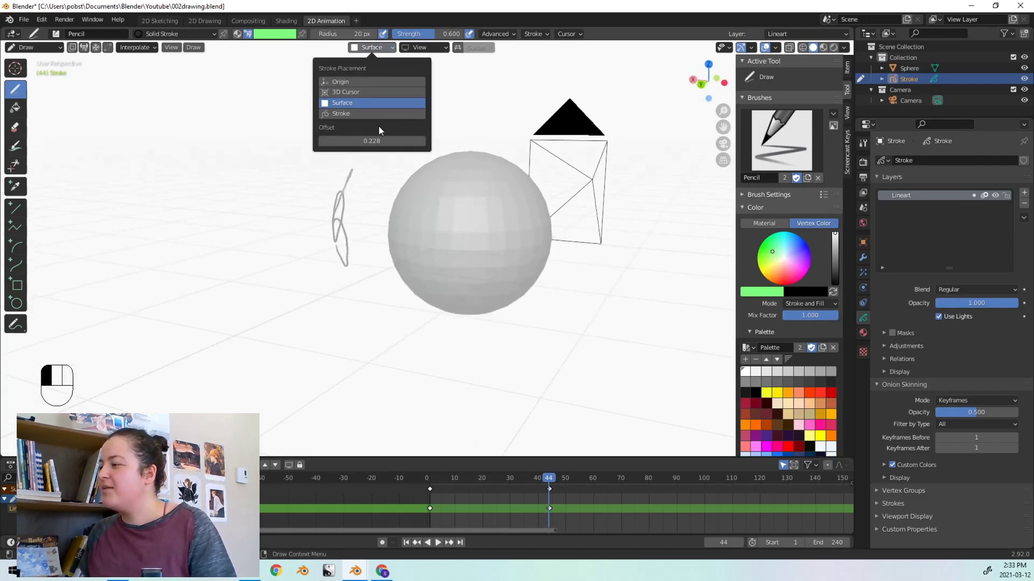
left_click_drag(371, 141, 357, 141)
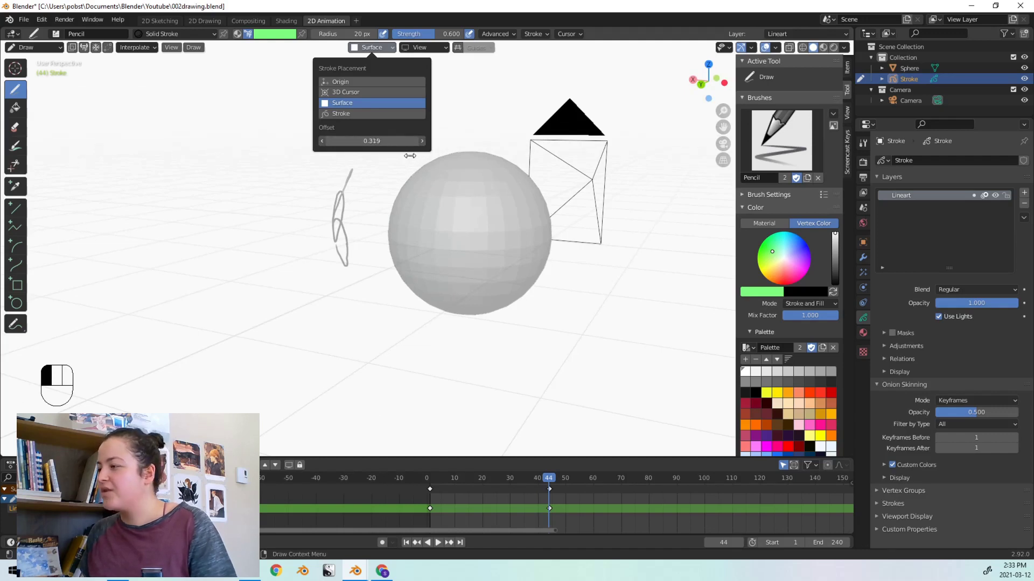
left_click_drag(462, 160, 434, 240)
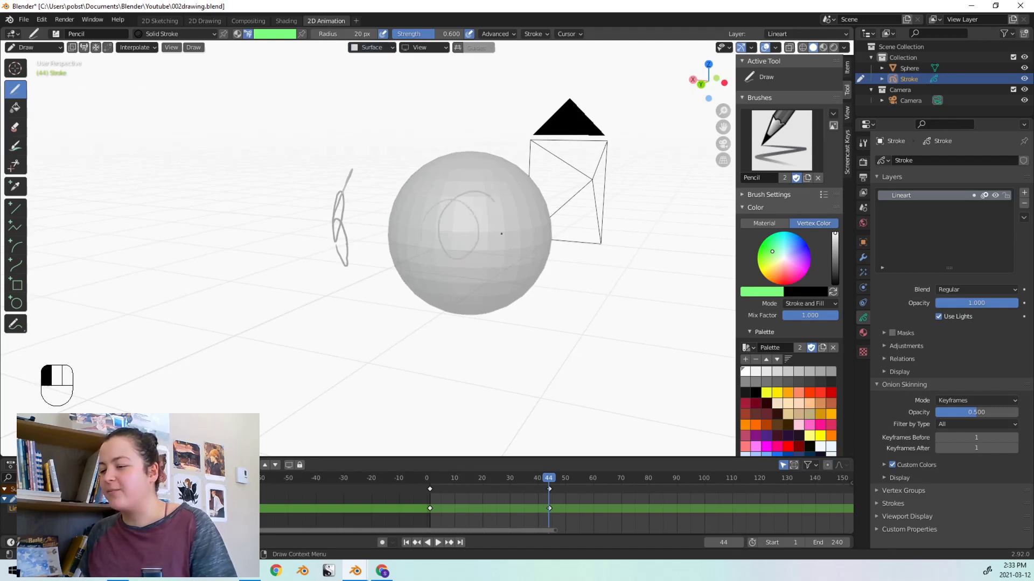
middle_click_drag(609, 305, 409, 298)
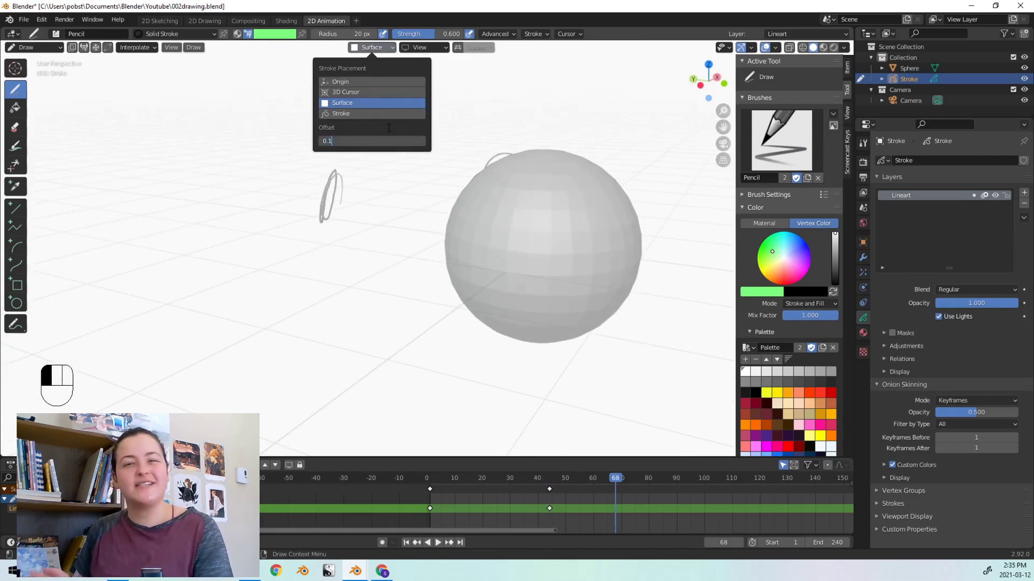
left_click(389, 127)
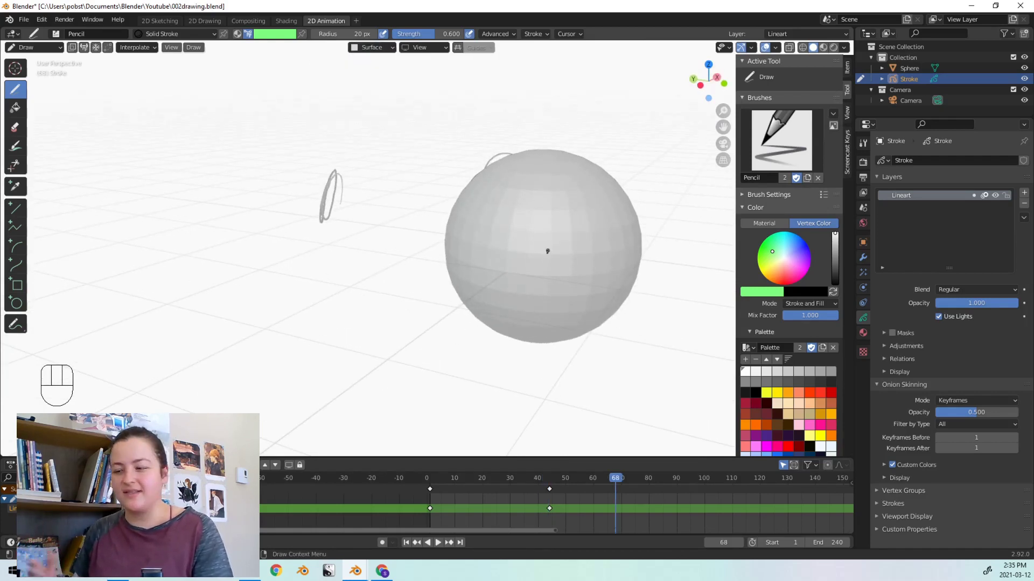
- Draw another arc on the sphere and orbit around to inspect the loops
mouse_move(548, 251)
middle_mouse_down("shift")
mouse_move(517, 231)
mouse_move(512, 261)
mouse_move(531, 223)
mouse_move(452, 229)
middle_mouse_up("shift")
left_click_drag(475, 211, 525, 191)
mouse_move(504, 257)
middle_mouse_down()
mouse_move(589, 266)
mouse_move(457, 261)
mouse_move(550, 254)
mouse_move(563, 235)
mouse_move(538, 393)
mouse_move(482, 399)
middle_mouse_up()
mouse_move(529, 270)
middle_mouse_down()
mouse_move(503, 288)
mouse_move(363, 296)
mouse_move(418, 298)
mouse_move(427, 167)
mouse_move(430, 277)
mouse_move(329, 289)
middle_mouse_up()
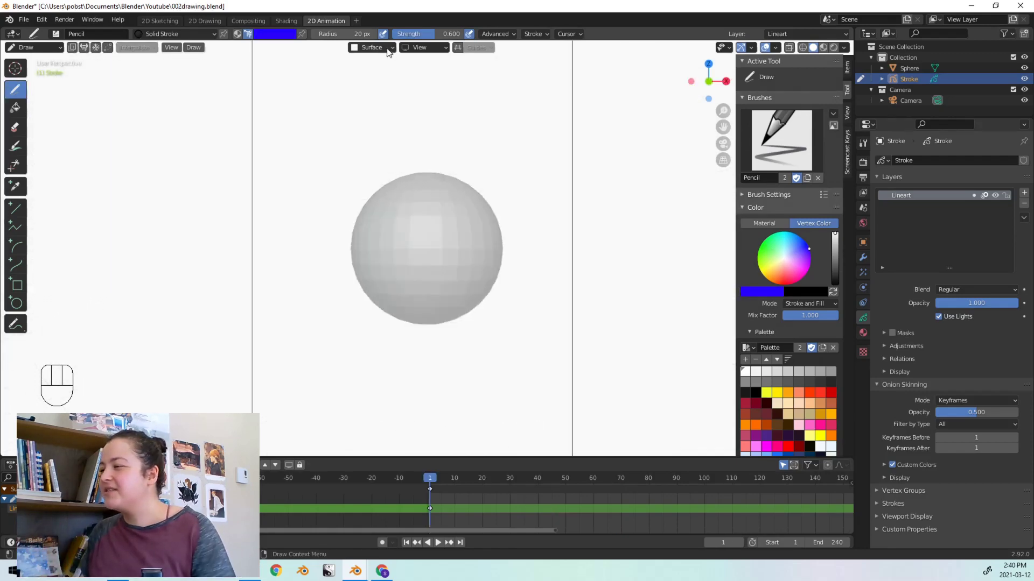
- Set the stroke surface offset to 0, then hide the sphere to view only the strokes
left_click(372, 47)
left_click(381, 140)
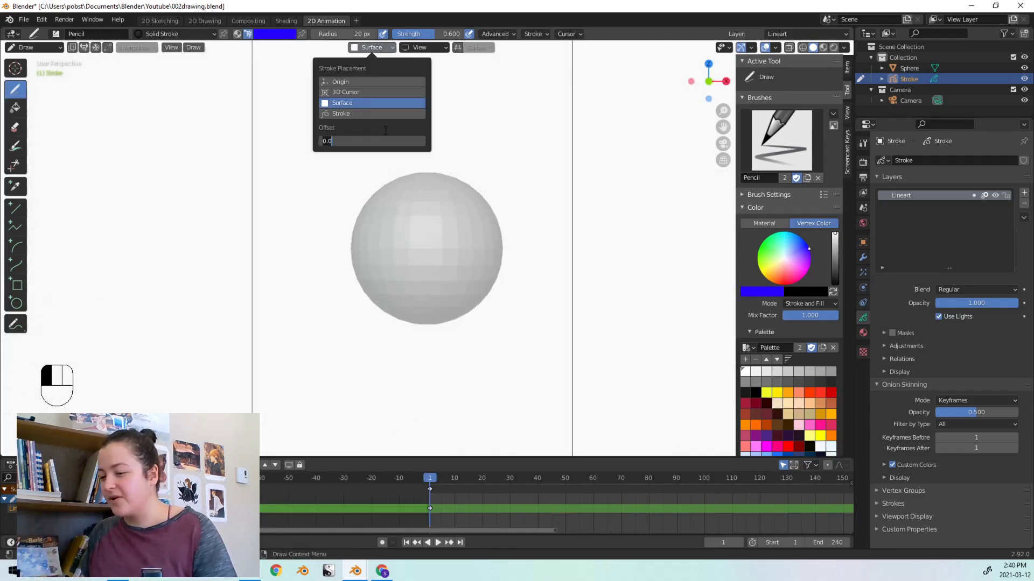
left_click(623, 256)
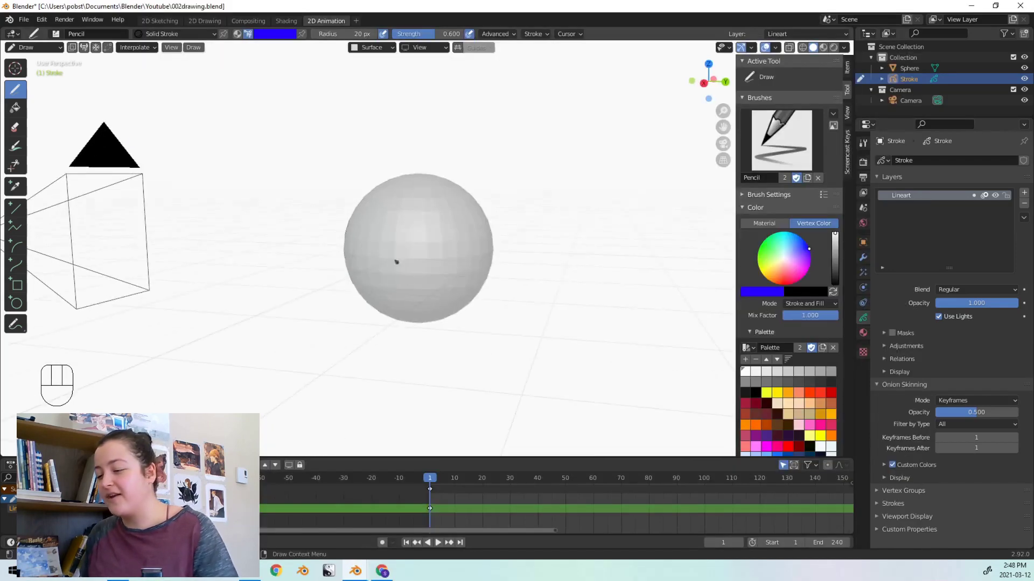
middle_click_drag(441, 290, 418, 255)
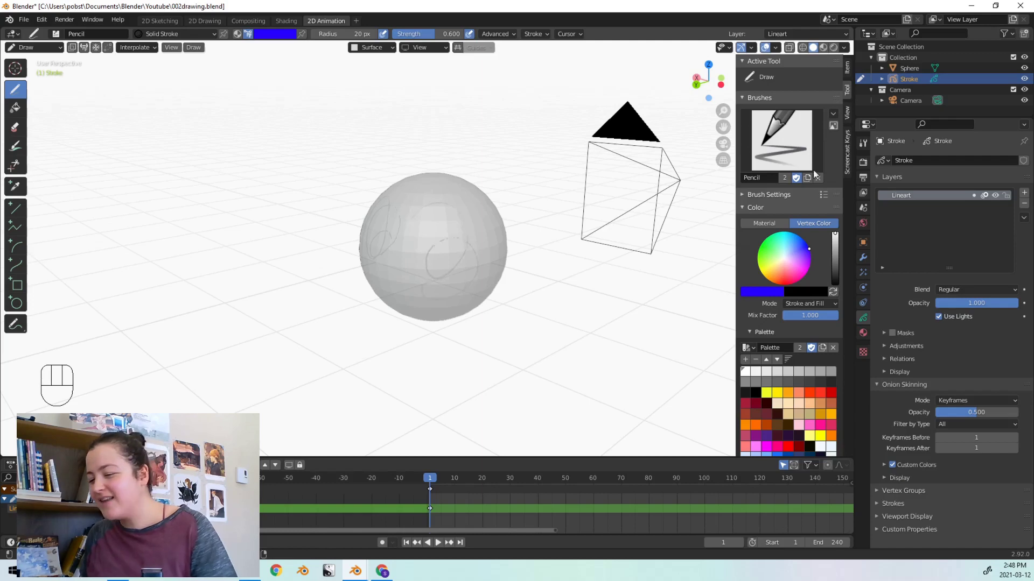
left_click(1024, 68)
mouse_move(680, 219)
middle_mouse_down()
mouse_move(618, 283)
mouse_move(406, 237)
mouse_move(696, 263)
mouse_move(690, 269)
middle_mouse_up()
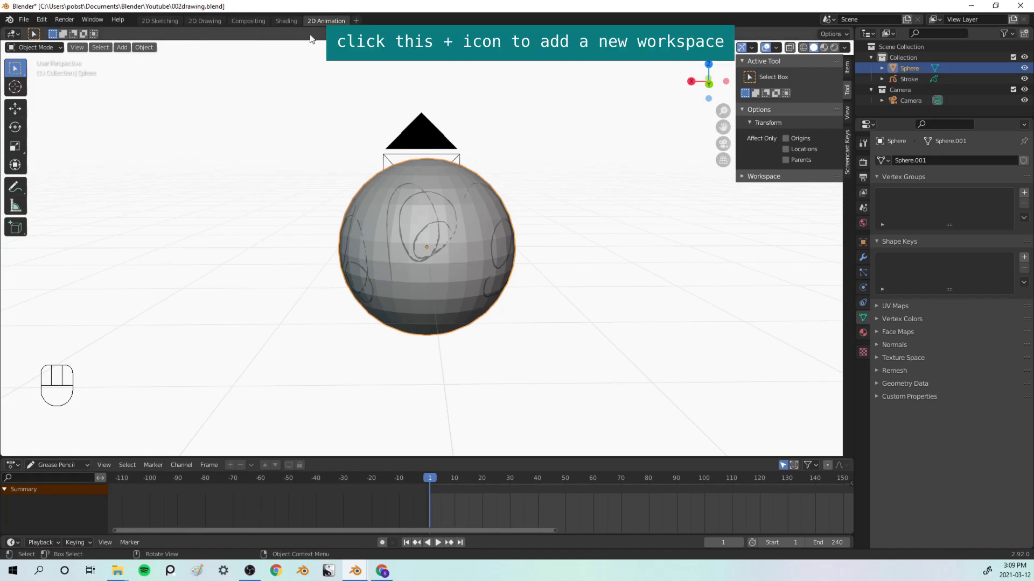
- Add a Shading workspace, create a new sphere material, and delete its Principled BSDF
left_click(356, 21)
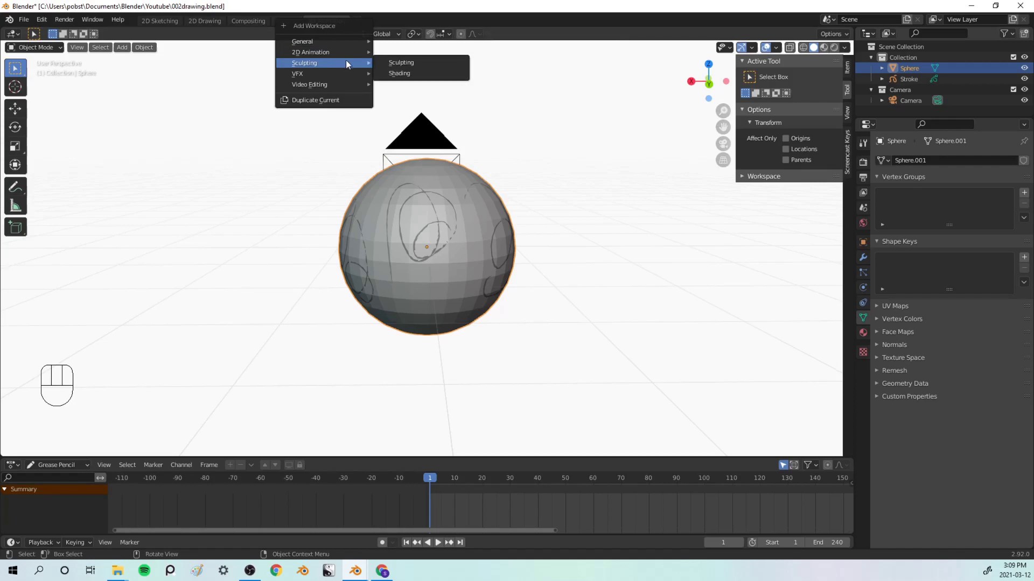
left_click(445, 75)
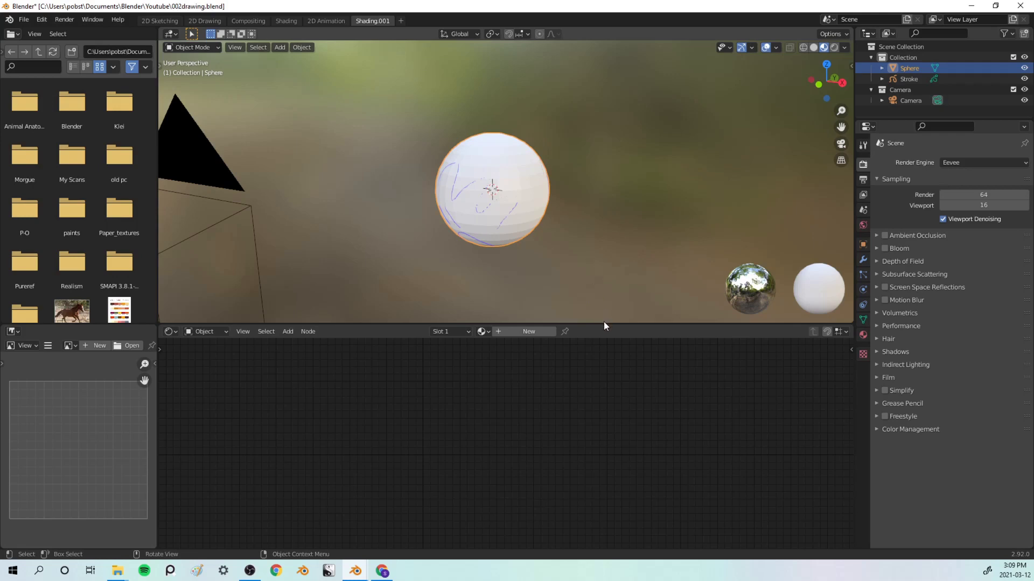
left_click(508, 331)
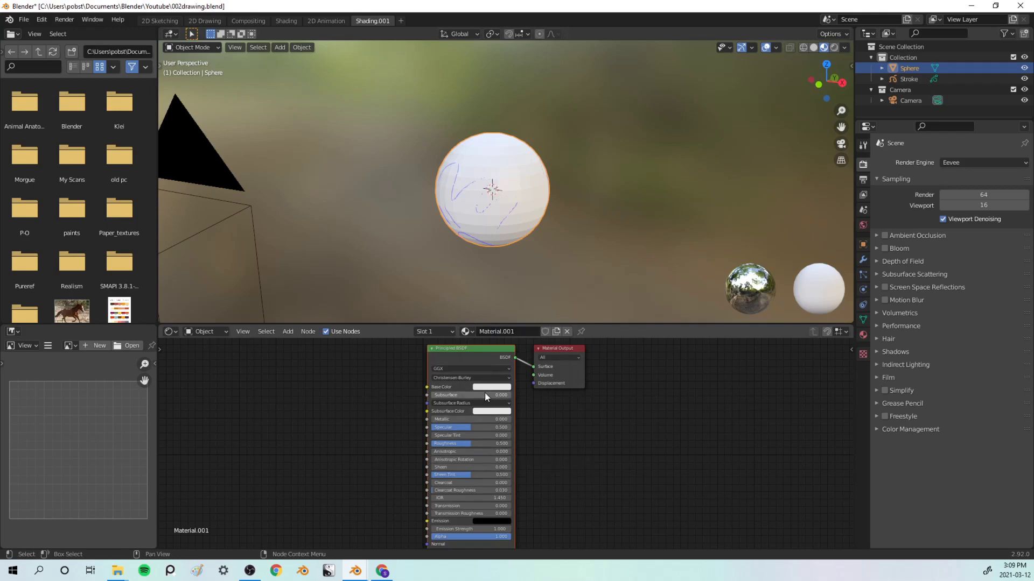
key("x")
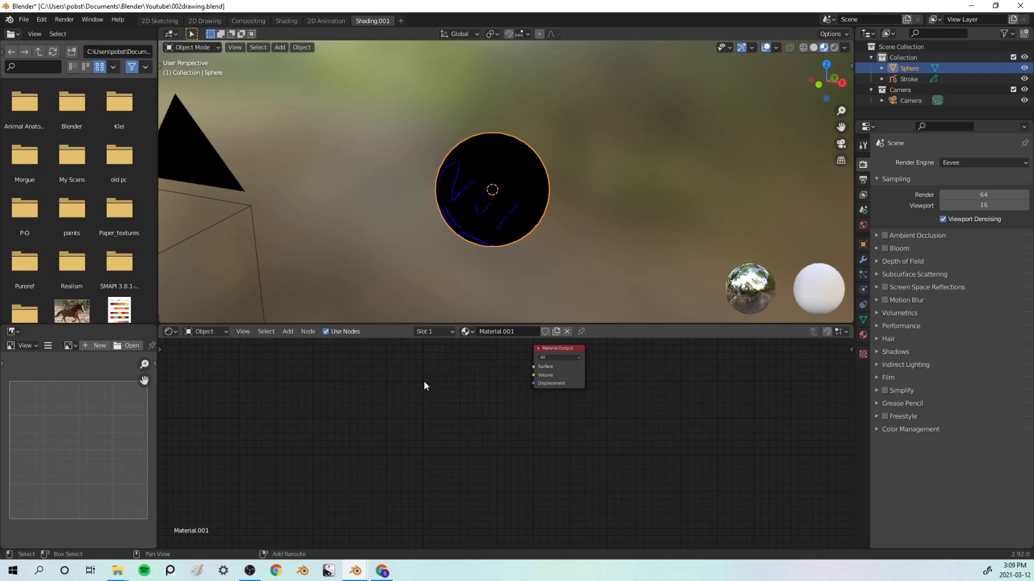
- Add a Holdout shader node and connect it to the Material Output's Surface
key("shift+a")
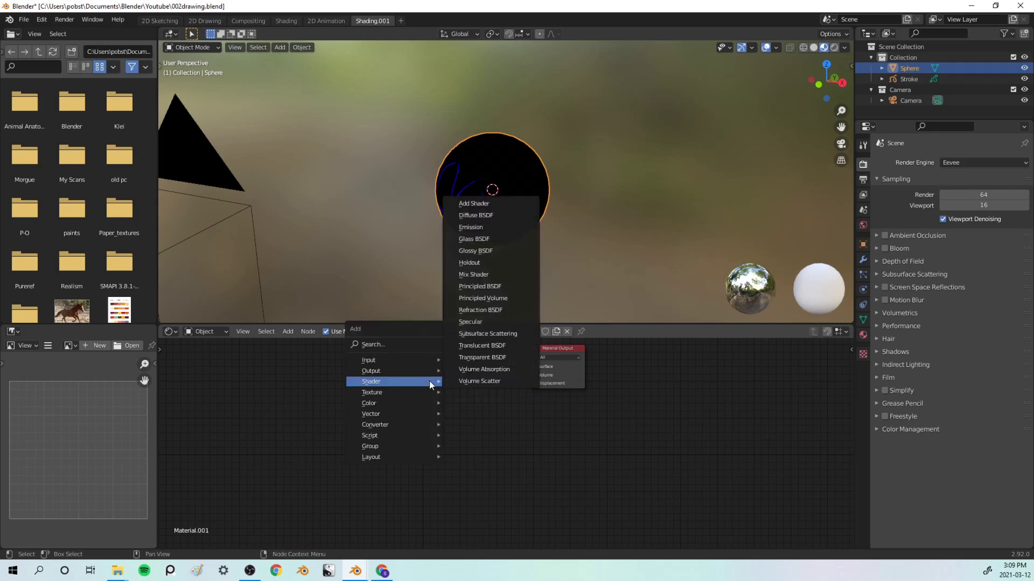
left_click(469, 262)
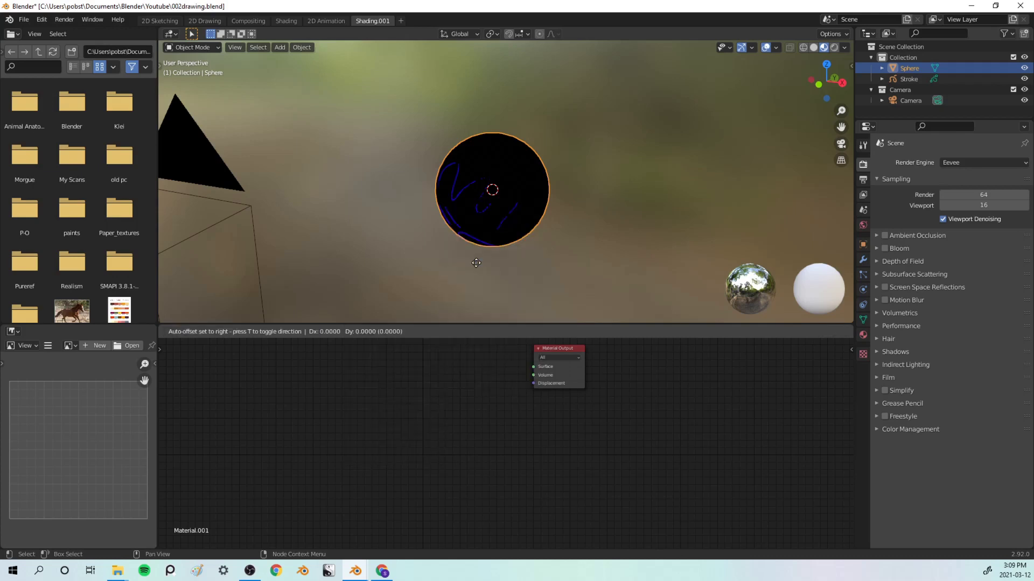
left_click(501, 392)
scroll(506, 388, "up", 3)
scroll(506, 387, "up", 2)
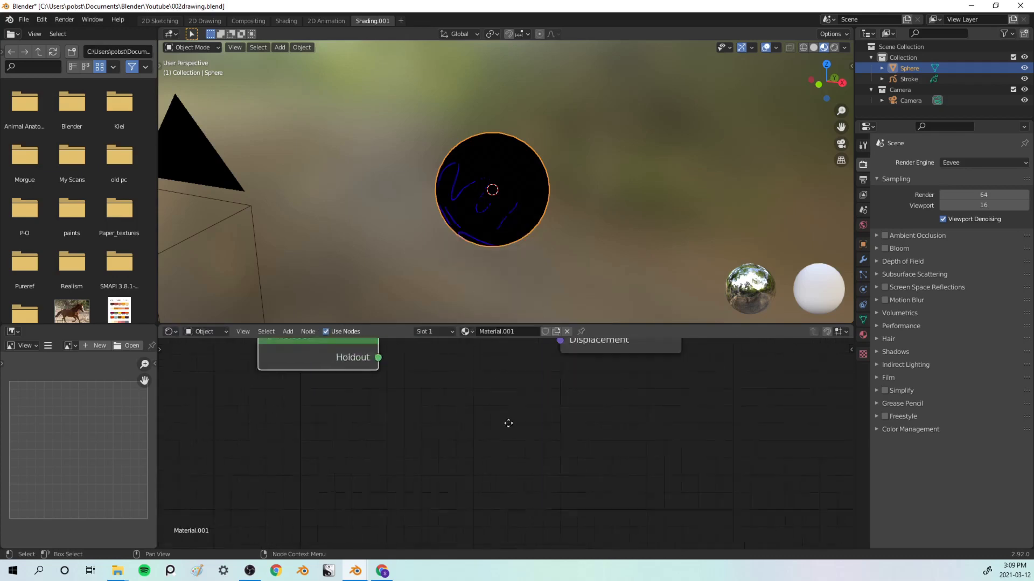
scroll(365, 481, "up", 3, "shift")
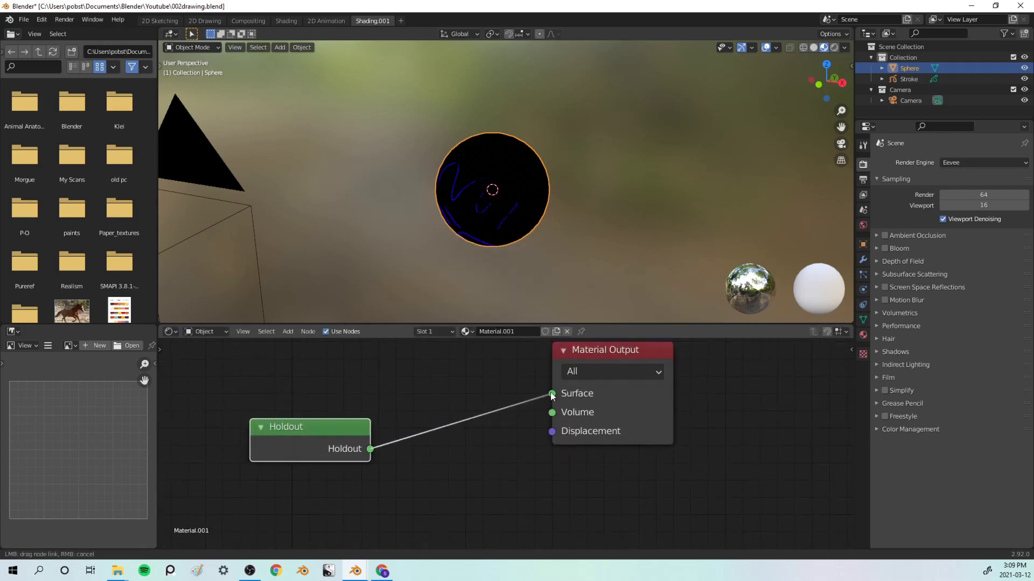
left_click_drag(551, 396, 552, 396)
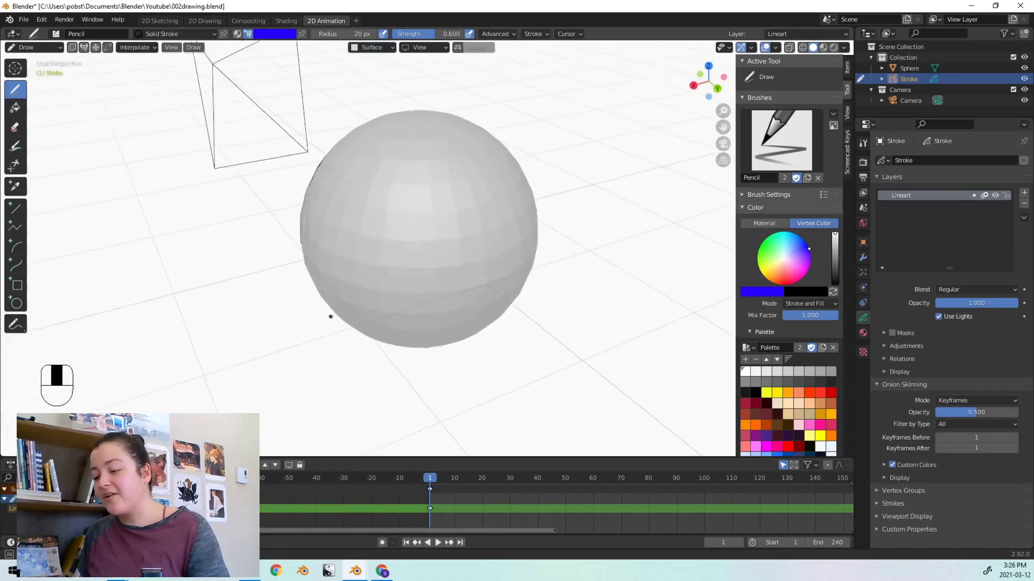
- In Object Mode, select the sphere and scale it slightly down
mouse_move(443, 225)
middle_mouse_down()
mouse_move(462, 282)
mouse_move(414, 260)
middle_mouse_up()
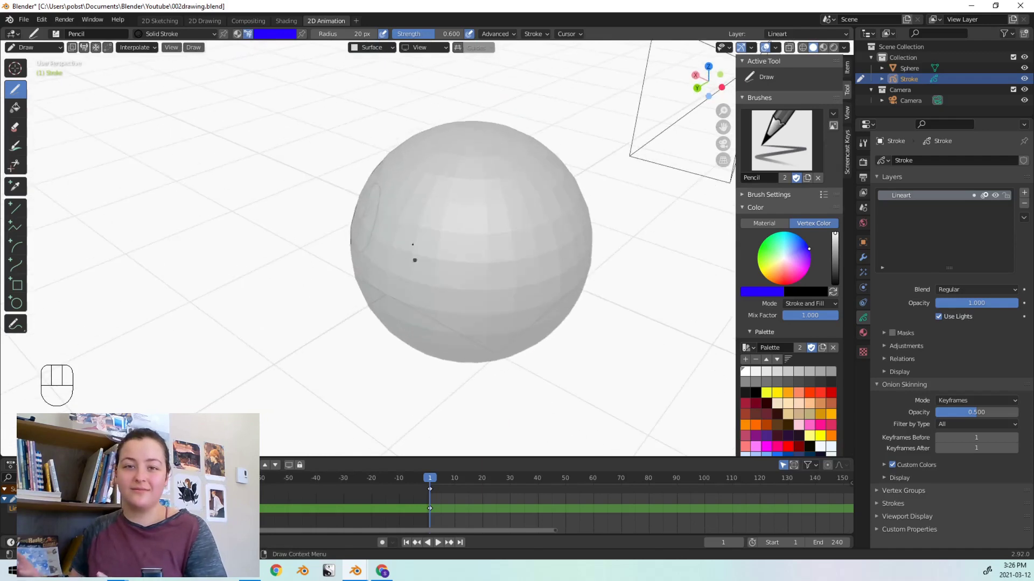
key("Tab")
left_click(439, 284)
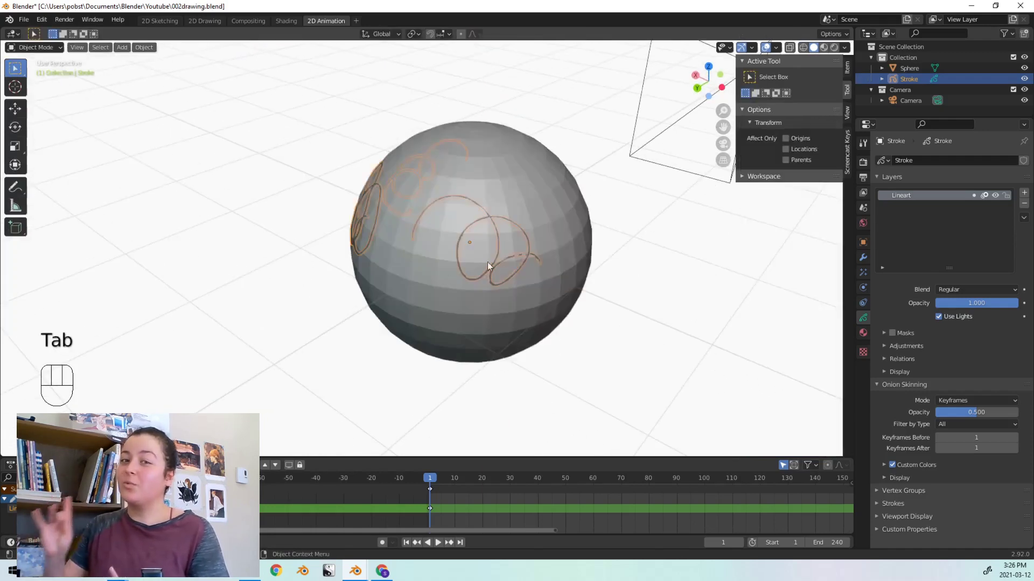
left_click(558, 222)
key("s")
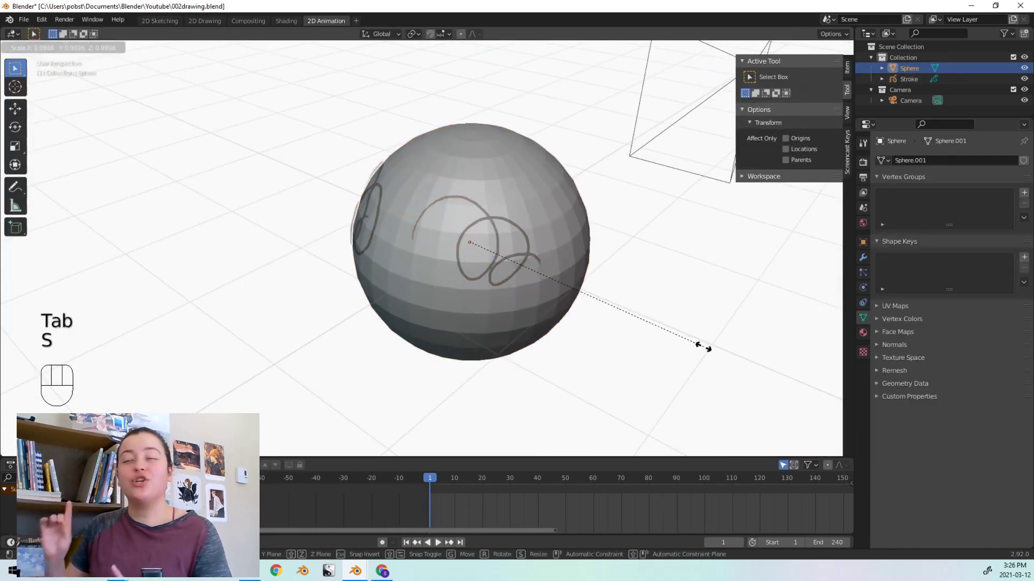
left_click(697, 349)
mouse_move(699, 349)
middle_mouse_down()
mouse_move(785, 330)
mouse_move(641, 380)
mouse_move(597, 329)
mouse_move(708, 293)
mouse_move(799, 339)
mouse_move(808, 358)
mouse_move(774, 346)
middle_mouse_up()
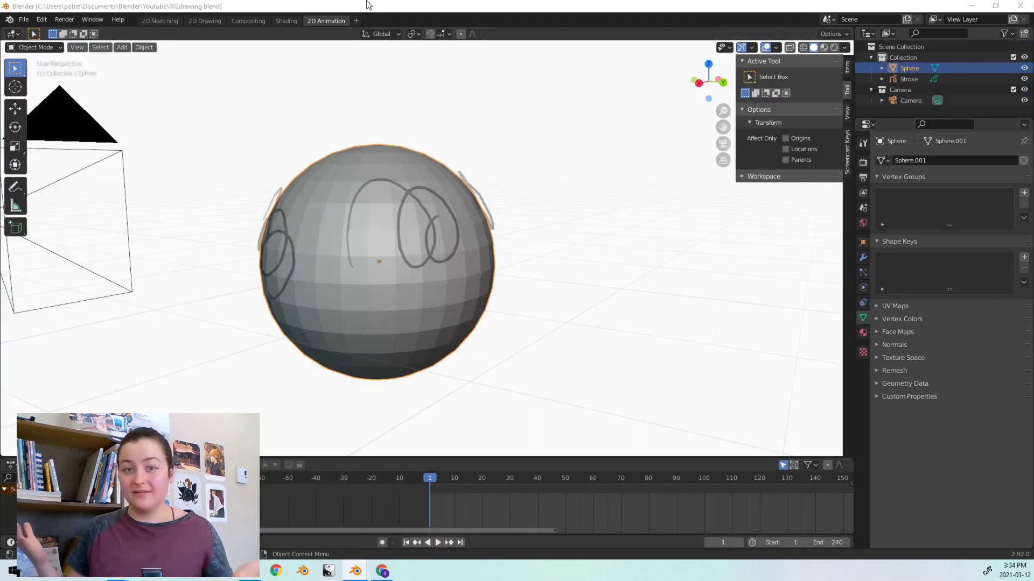
- Rotate the sphere and scale it up so it partly covers the strokes
left_click(416, 293)
key("r")
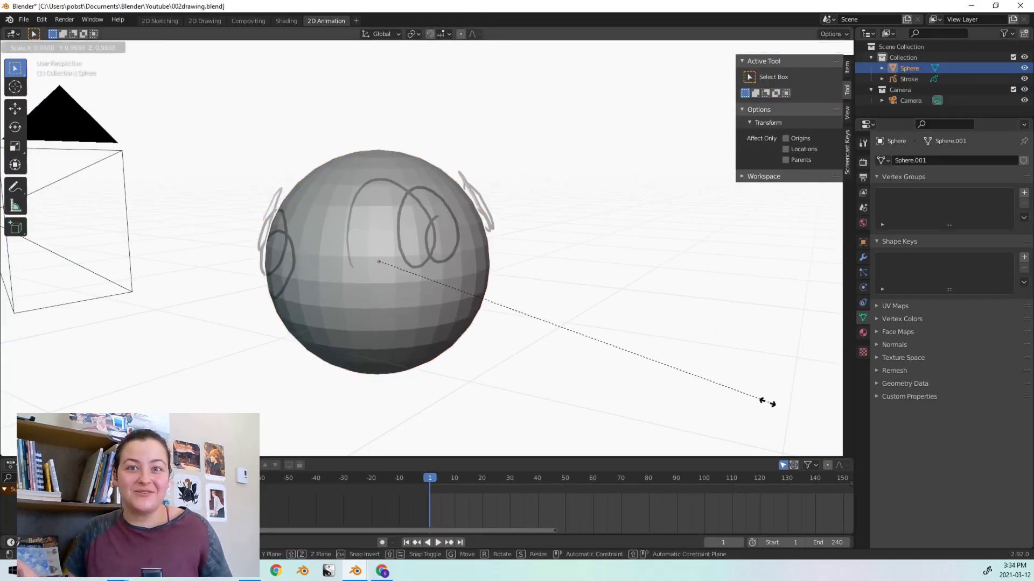
left_click(727, 397)
mouse_move(726, 397)
middle_mouse_down()
mouse_move(705, 389)
mouse_move(682, 419)
middle_mouse_up()
key("s")
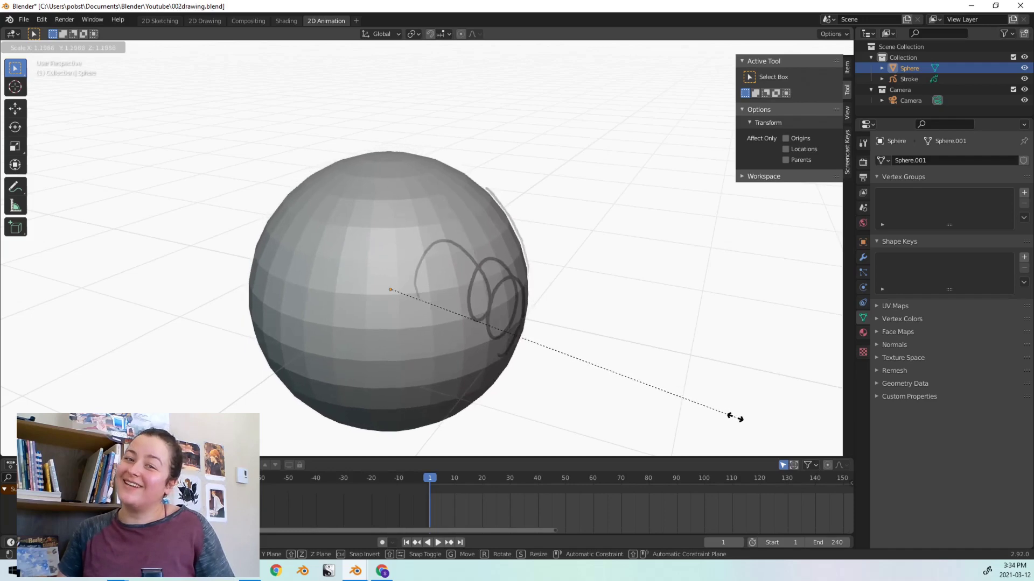
left_click(742, 418)
middle_click_drag(596, 381, 511, 377)
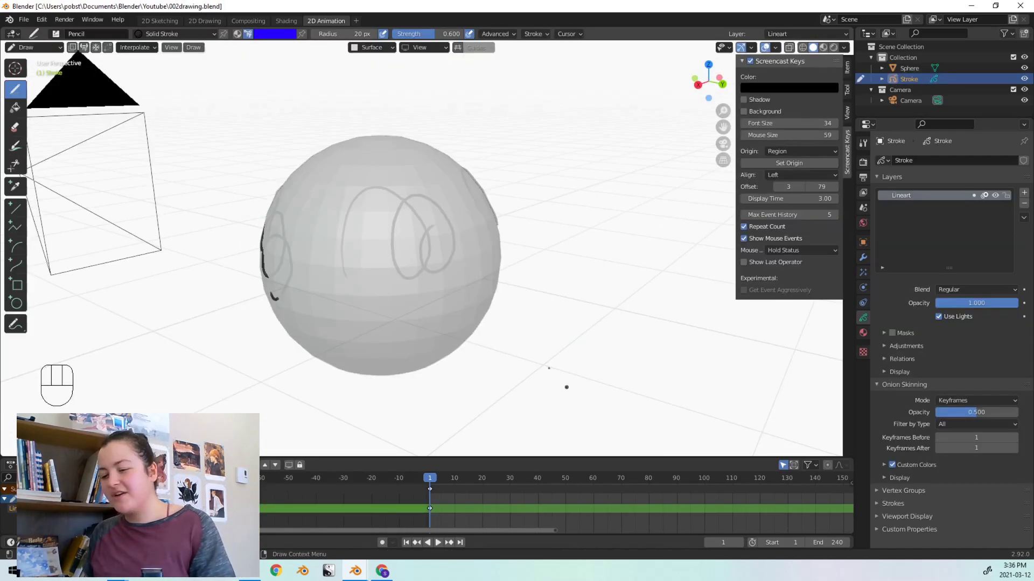
- Select the sphere in Object Mode and apply All Transforms with Ctrl+A
key("Tab")
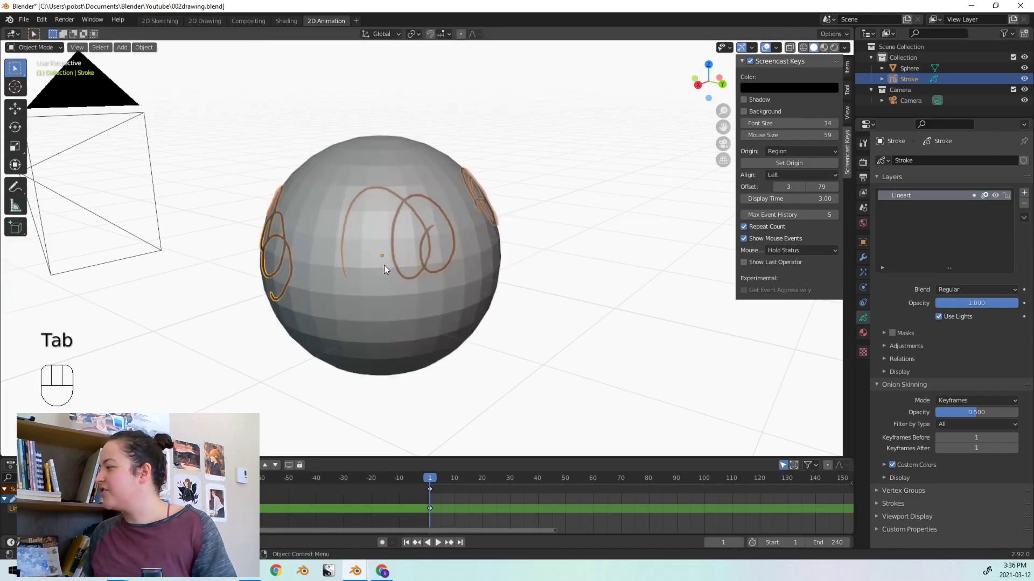
left_click(404, 297)
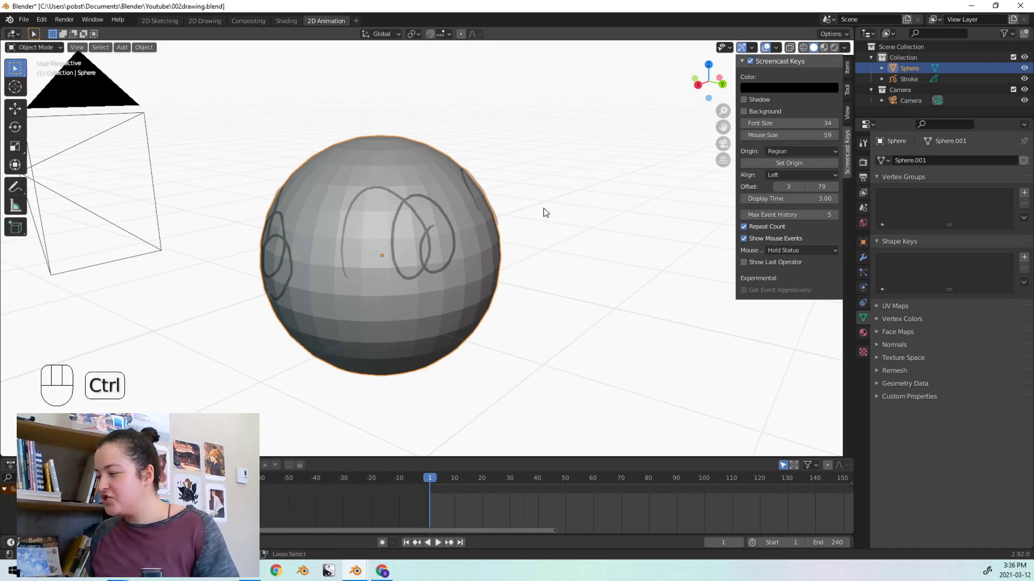
key("ctrl+a")
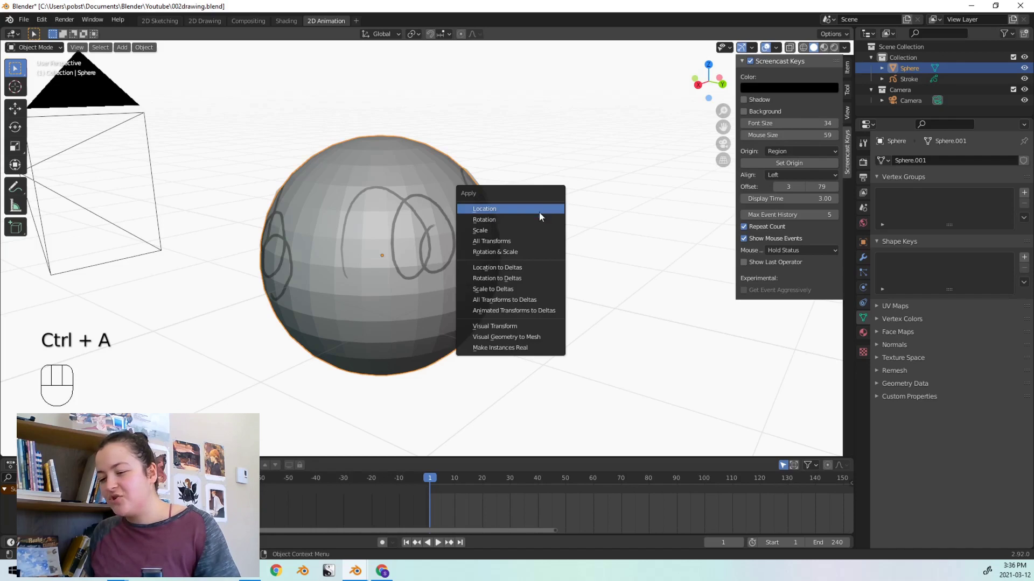
left_click(524, 241)
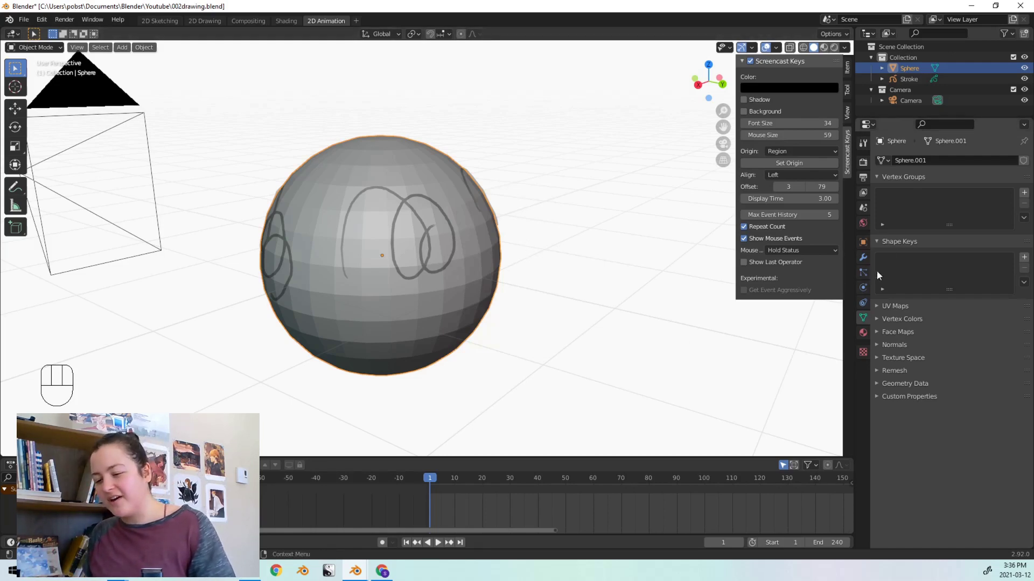
- Add a Solidify modifier to the sphere from the Modifier tab
left_click(862, 259)
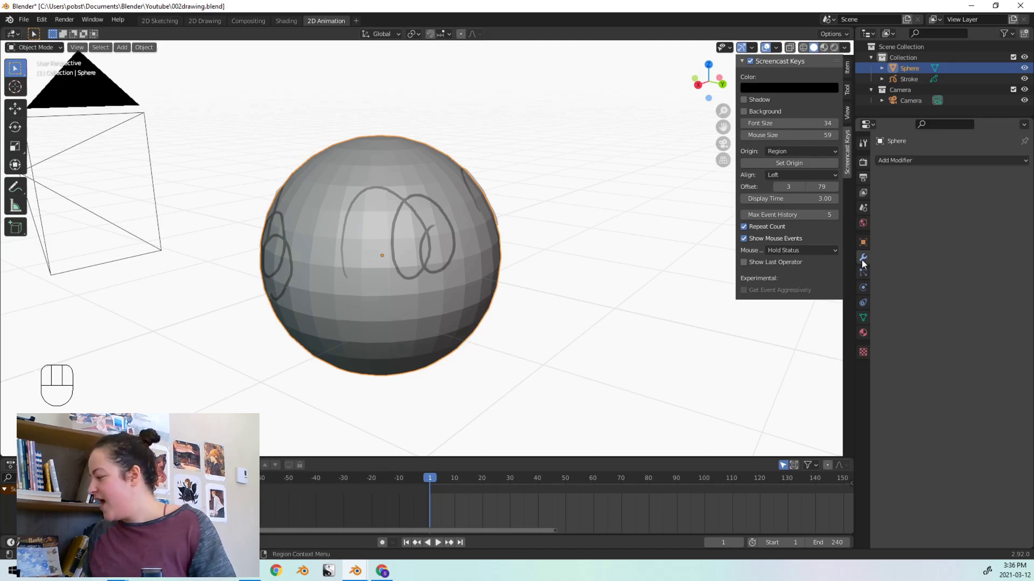
left_click(919, 160)
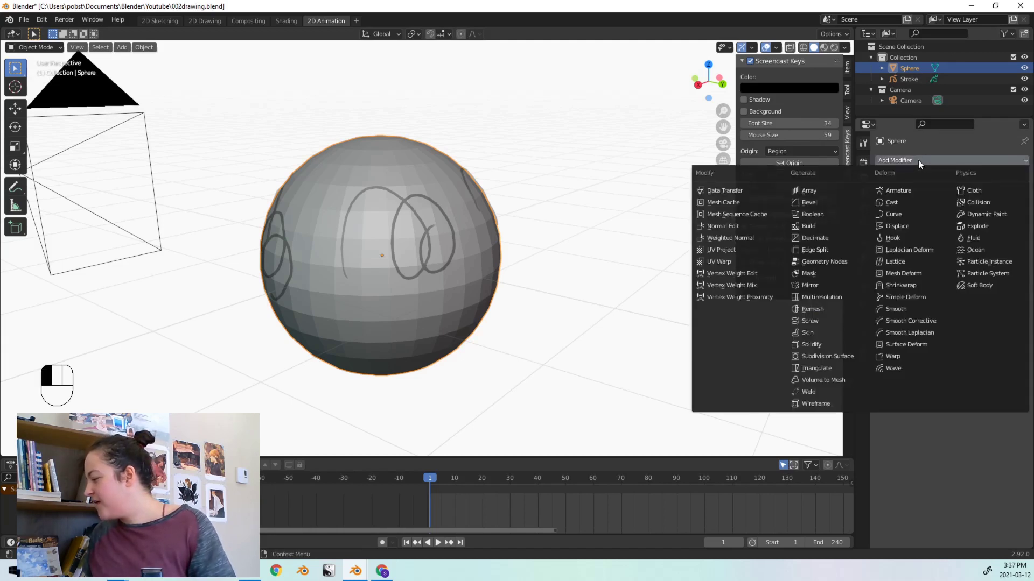
left_click(827, 346)
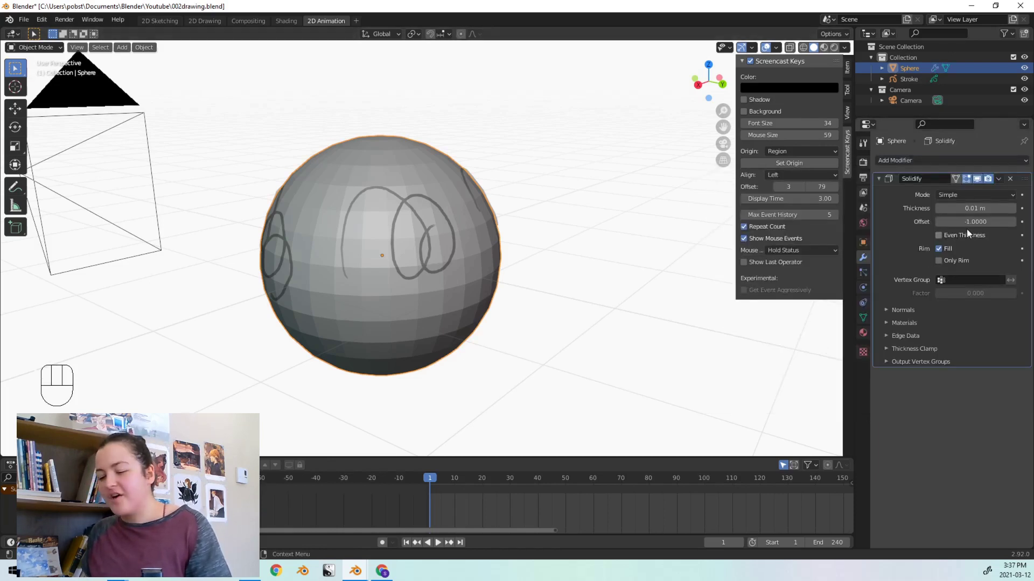
- Set the Solidify Offset to 1 and Thickness to 0.02 m
type("1")
key("Return")
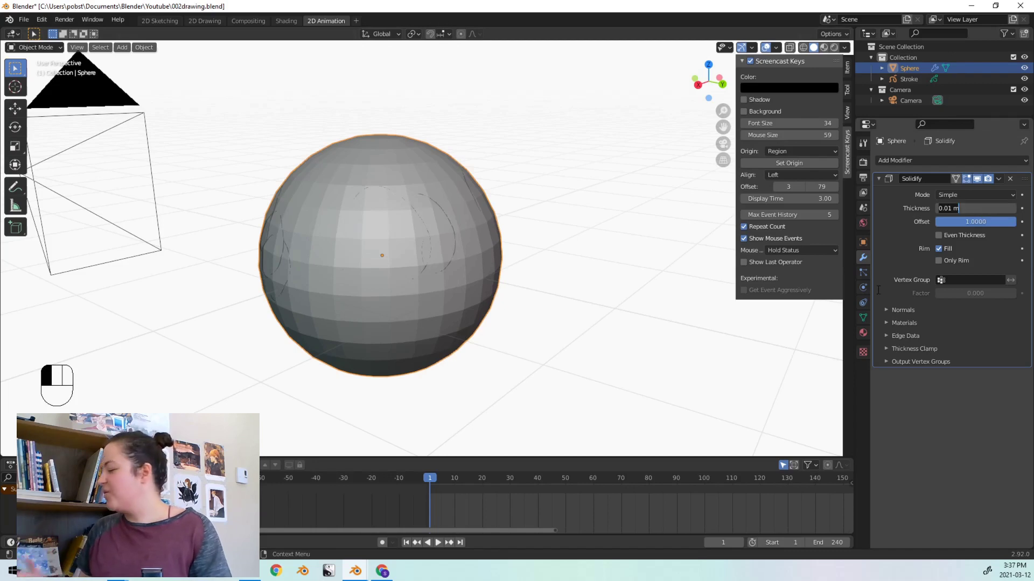
type("4")
key("Return")
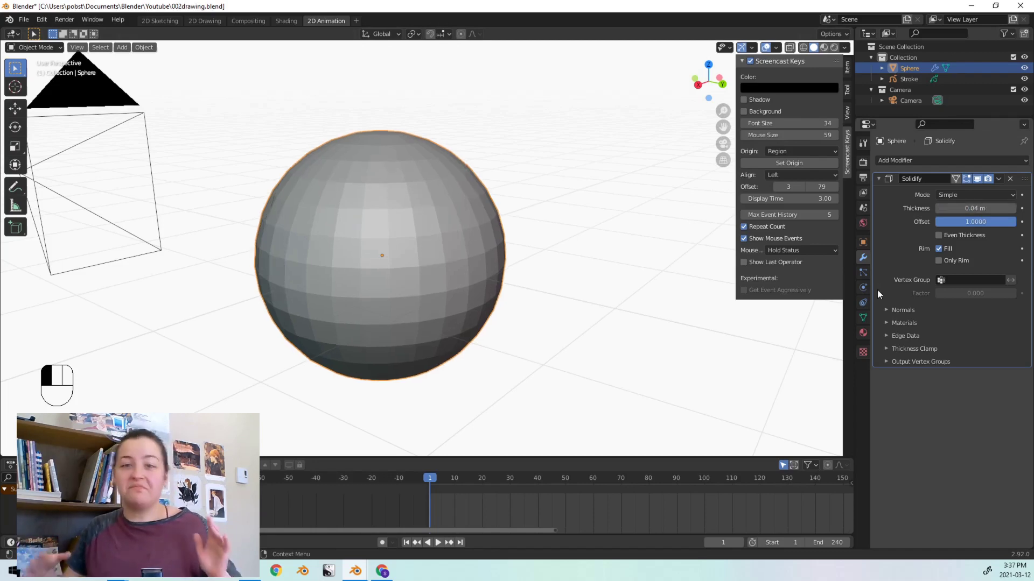
left_click(898, 263)
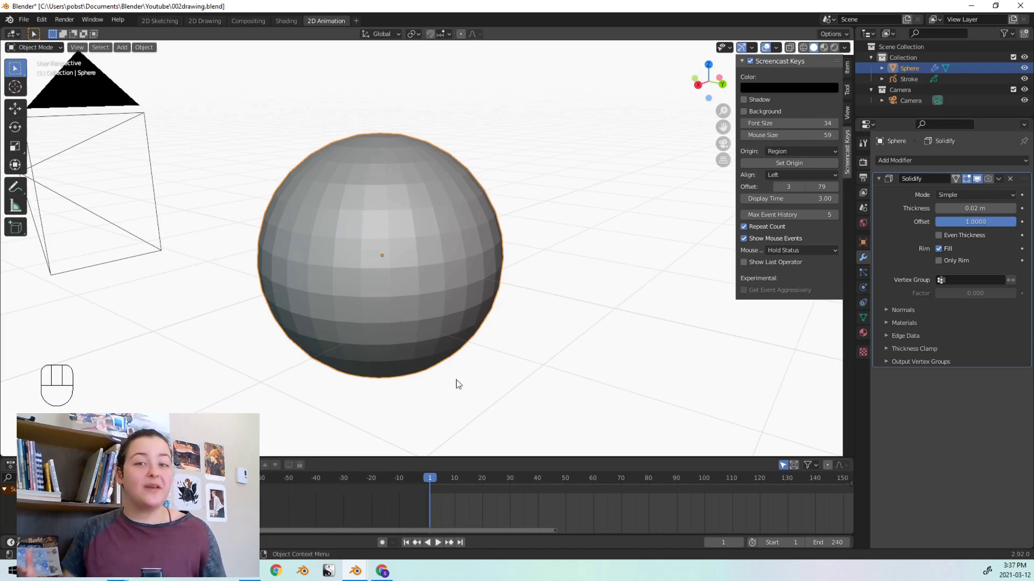
- Select Stroke, enter Draw mode, and confirm Stroke Placement is set to Surface
left_click(909, 80)
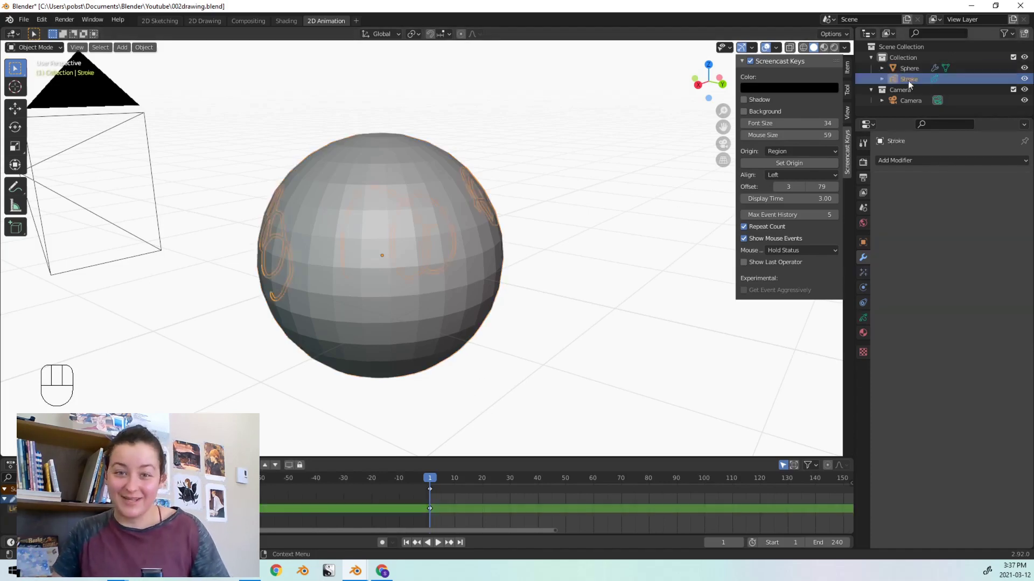
key("Tab")
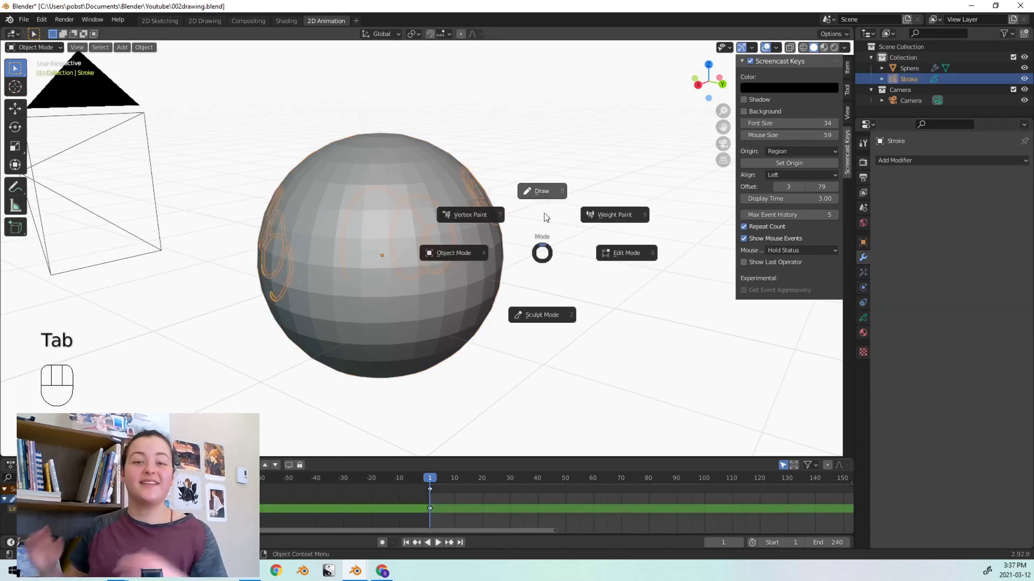
left_click(378, 48)
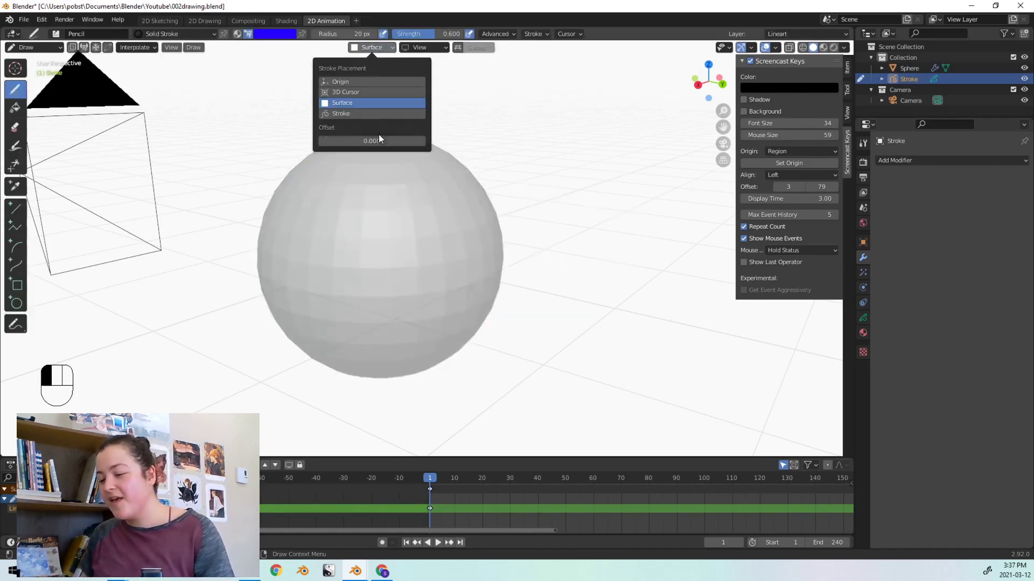
mouse_move(428, 290)
middle_mouse_down()
mouse_move(438, 288)
mouse_move(300, 310)
middle_mouse_up()
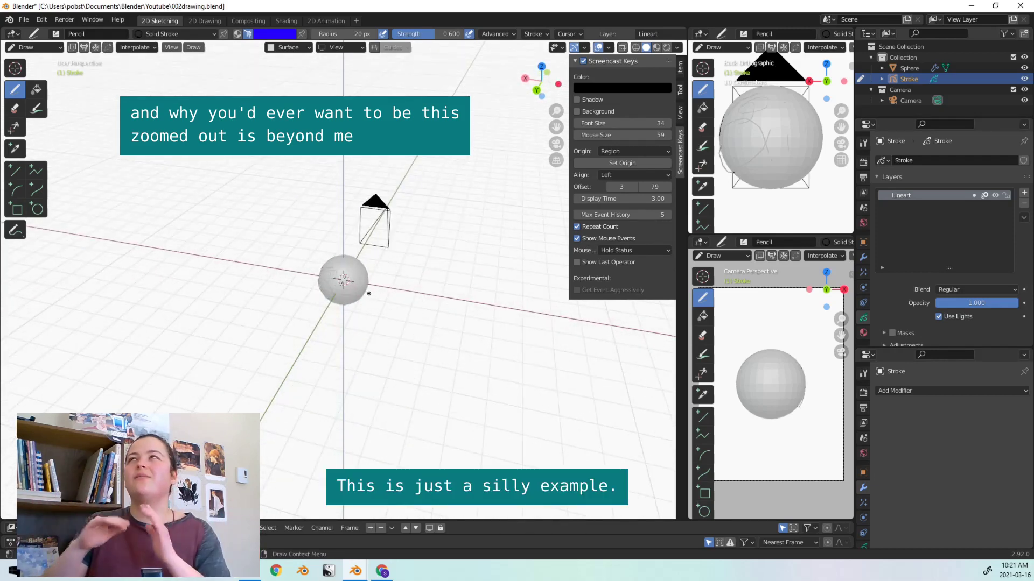
scroll(369, 294, "up", 8)
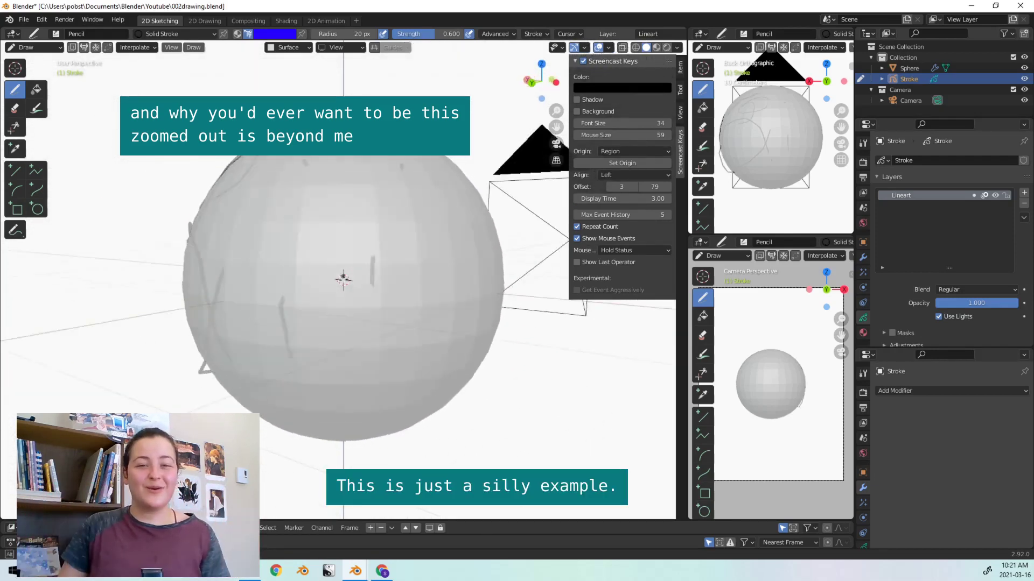